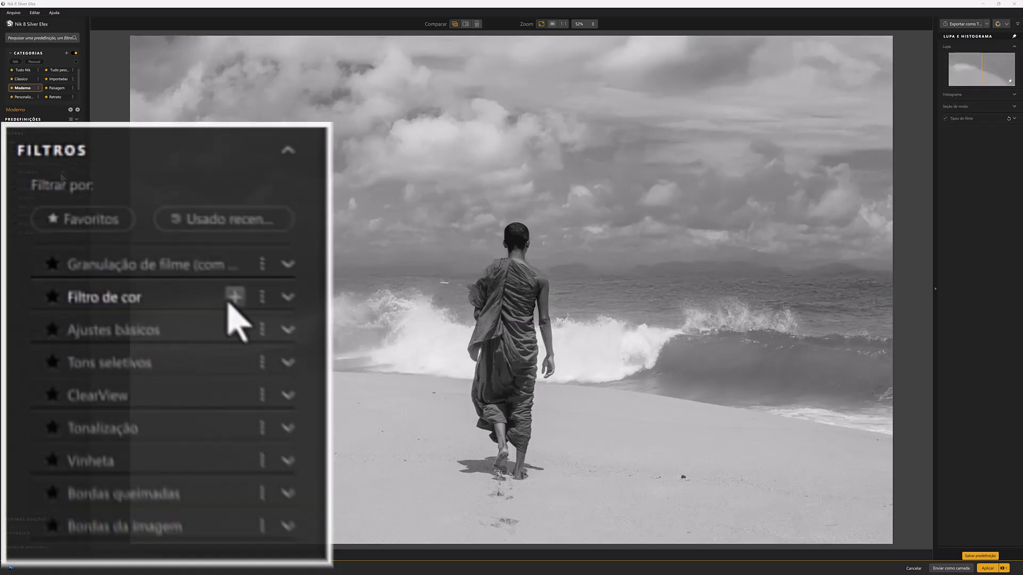
# Add the Filtro de cor filter with an intensity of 117%, plus the Ajustes básicos filter
pyautogui.click(63, 172)
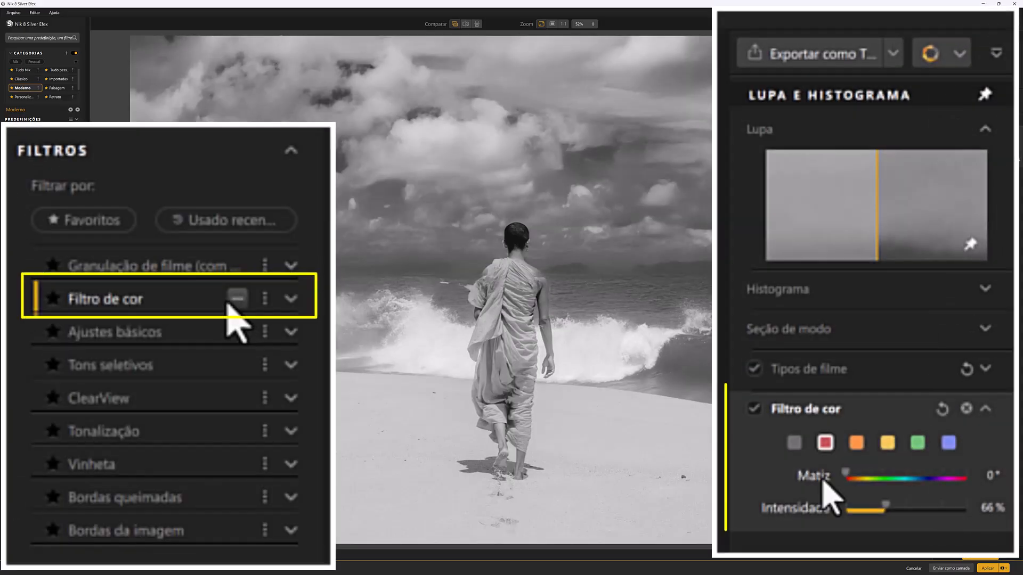
pyautogui.moveTo(972, 159); pyautogui.dragTo(995, 160)
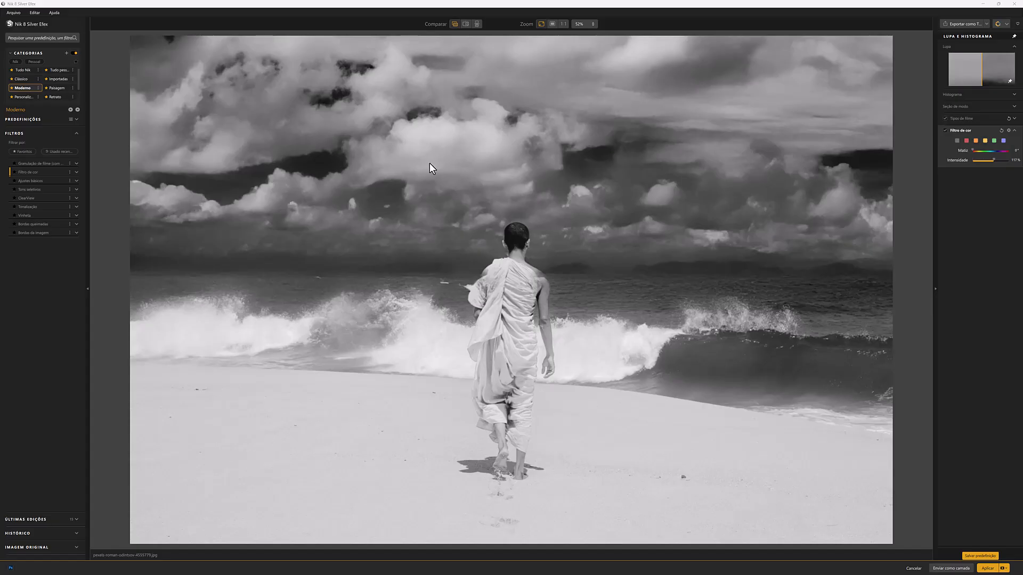
pyautogui.click(41, 181)
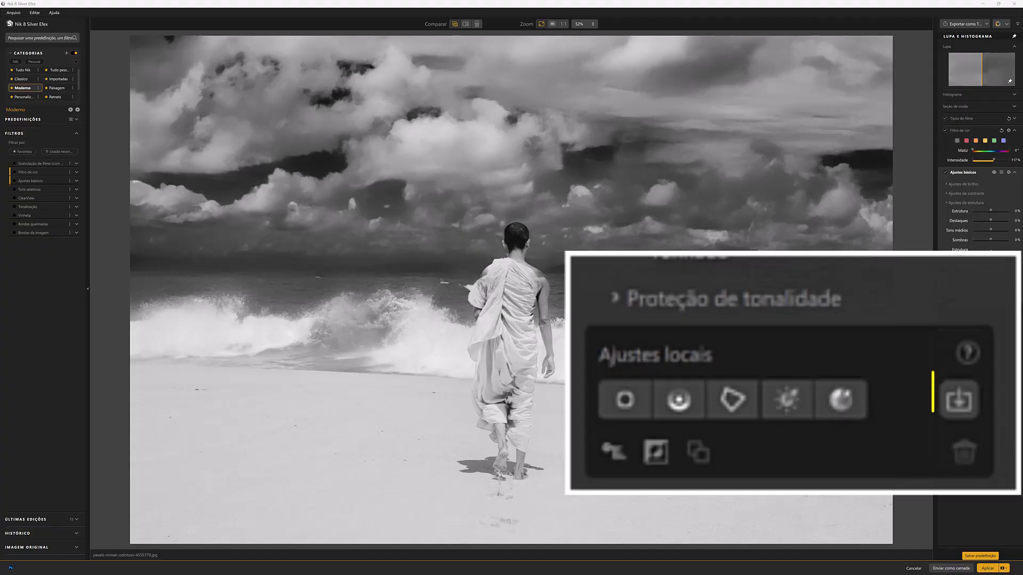
# Raise brightness, contrast and structure locally through the imported PS MONGE mask, and send the result to Photoshop as a layer
pyautogui.click(962, 411)
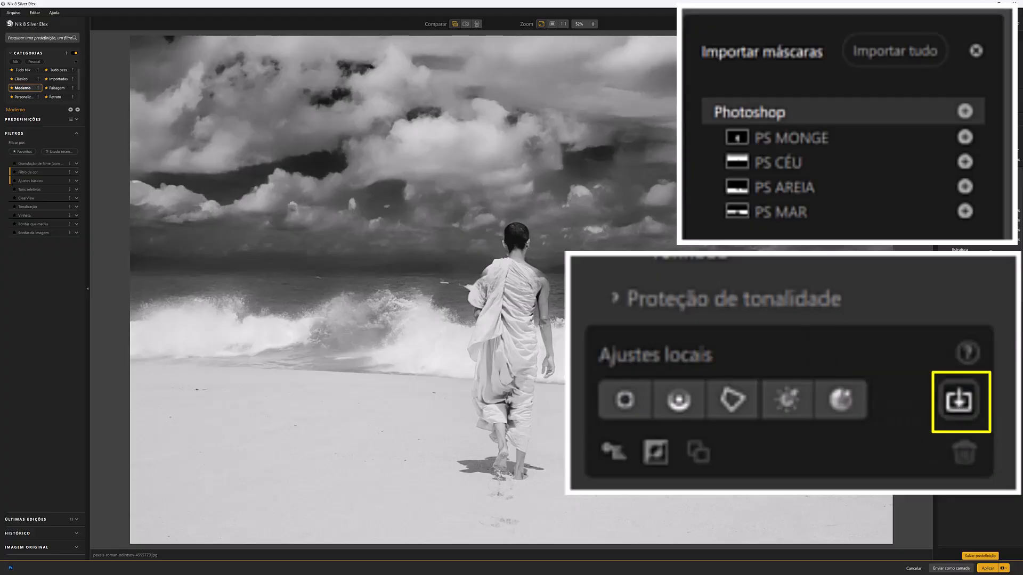
pyautogui.click(875, 65)
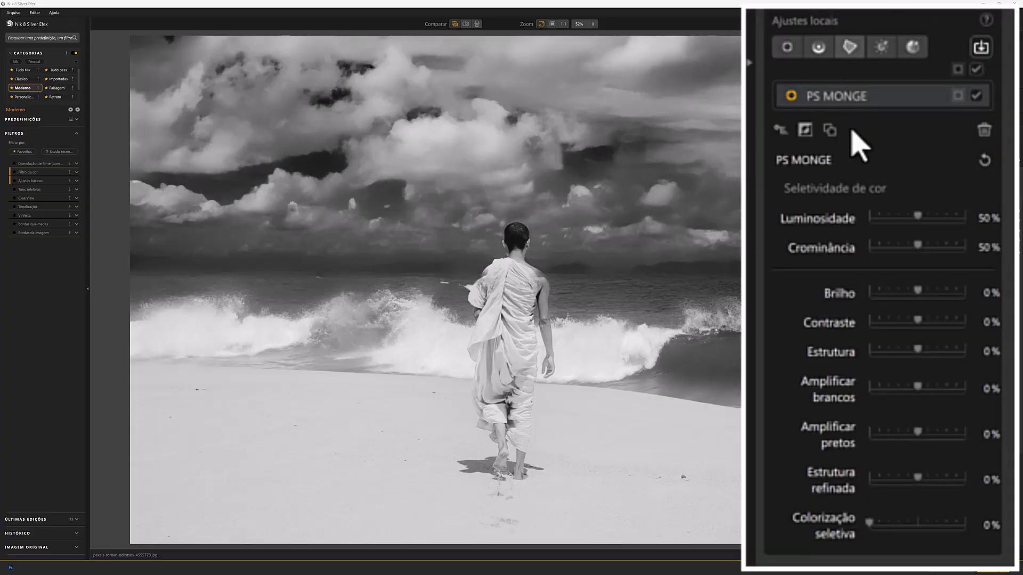
pyautogui.moveTo(917, 291); pyautogui.dragTo(933, 349)
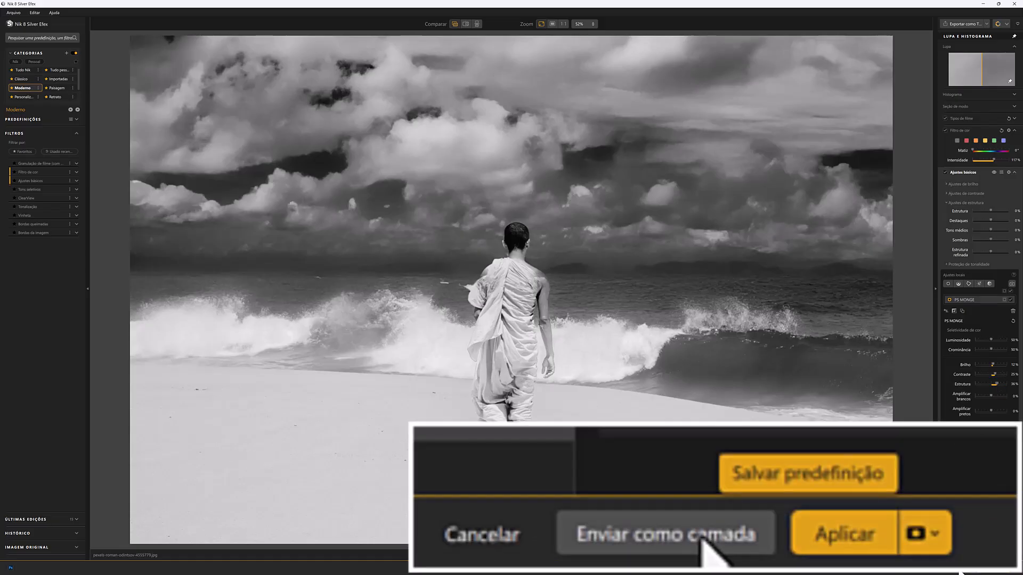
pyautogui.click(958, 569)
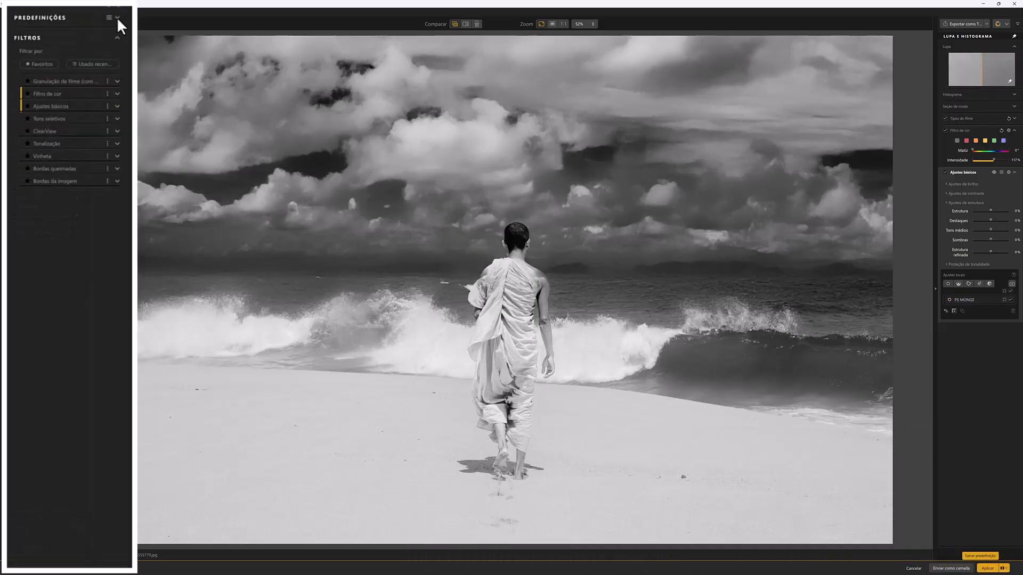
# Try several Moderno presets on the photo and settle on 023 Rochas molhadas
pyautogui.click(117, 17)
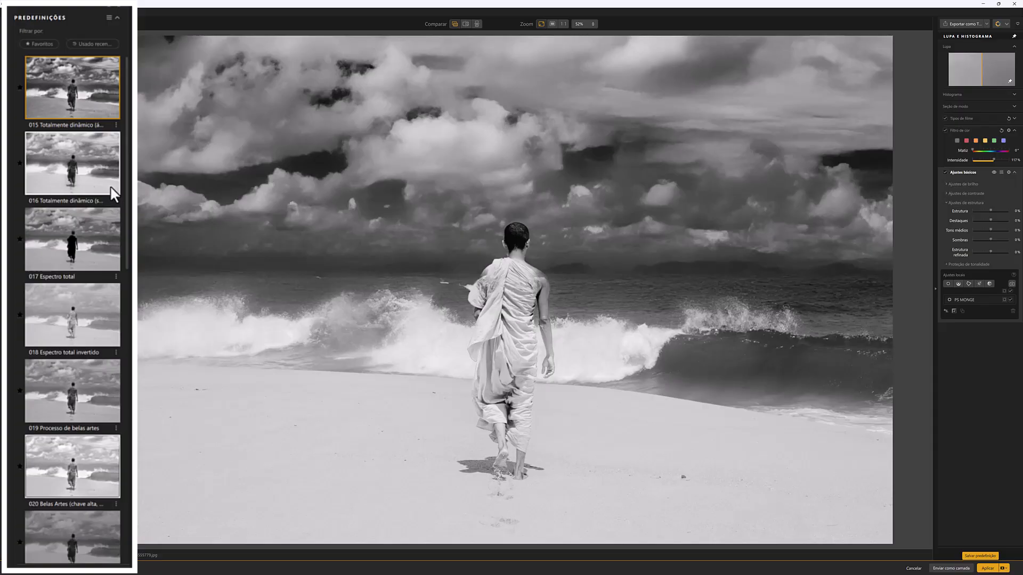
pyautogui.click(69, 142)
pyautogui.click(69, 141)
pyautogui.click(75, 235)
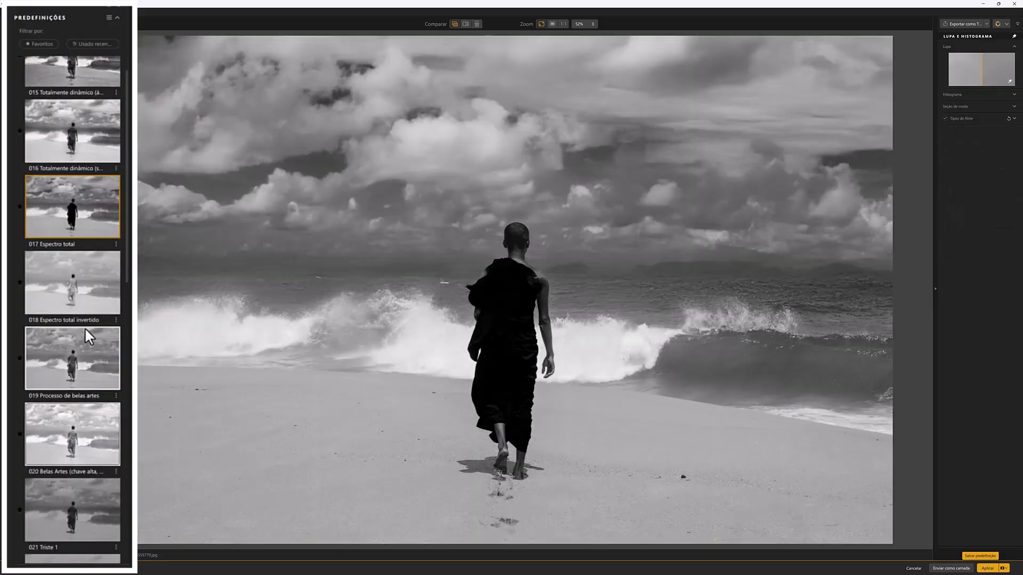
pyautogui.click(84, 330)
pyautogui.scroll(-4, 84, 335)
pyautogui.click(80, 243)
pyautogui.click(83, 367)
pyautogui.click(78, 458)
pyautogui.click(56, 375)
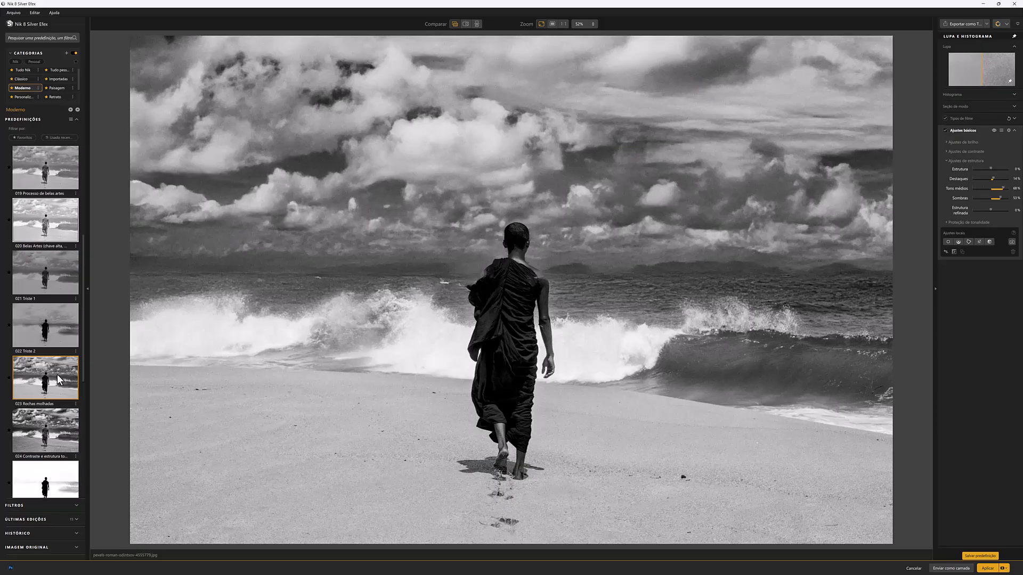
# Import the PS CÉU mask as a local adjustment, increasing its contrast, whites and blacks amplification and reducing its structure
pyautogui.click(1011, 242)
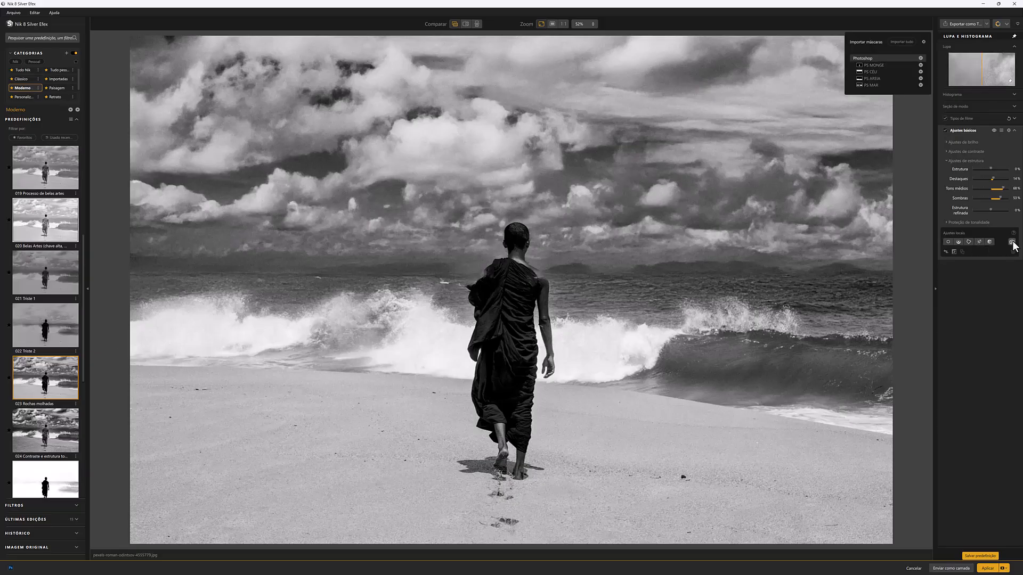
pyautogui.click(871, 72)
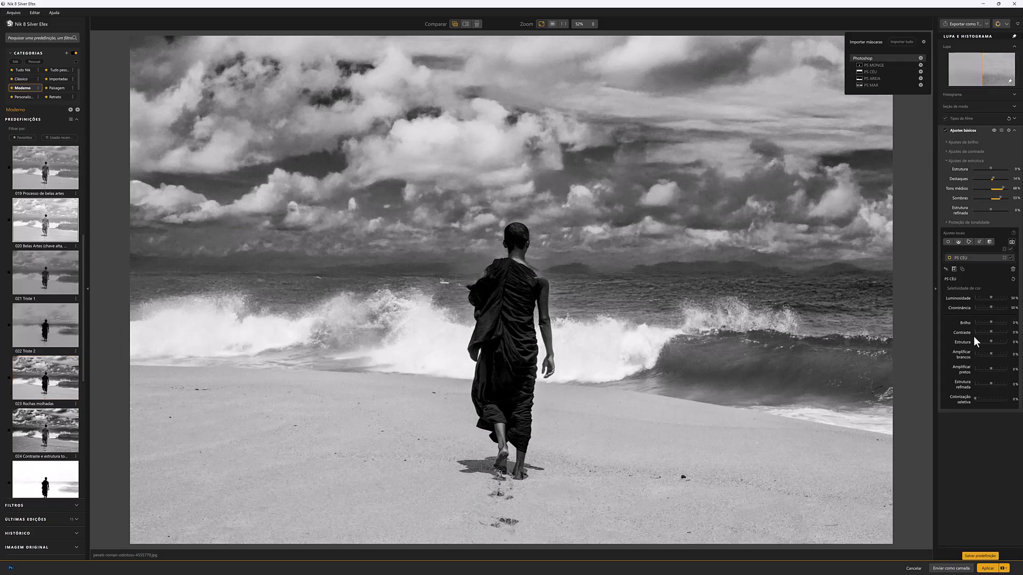
pyautogui.moveTo(991, 332); pyautogui.dragTo(999, 332)
pyautogui.moveTo(991, 342); pyautogui.dragTo(994, 369)
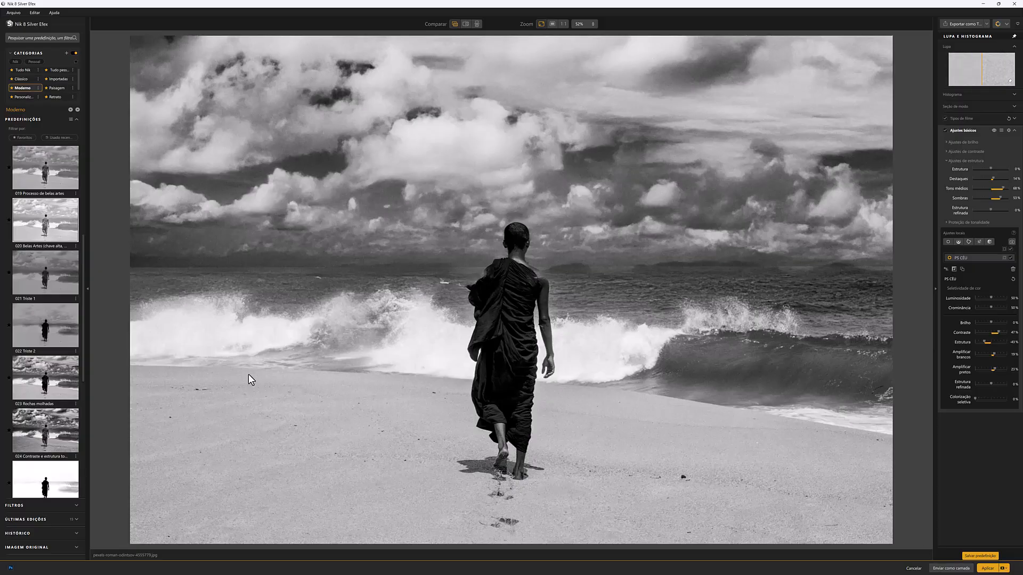
# Browse the Moderno presets further and apply 043 Mais prata to the photo
pyautogui.scroll(-3, 59, 350)
pyautogui.scroll(-4, 58, 349)
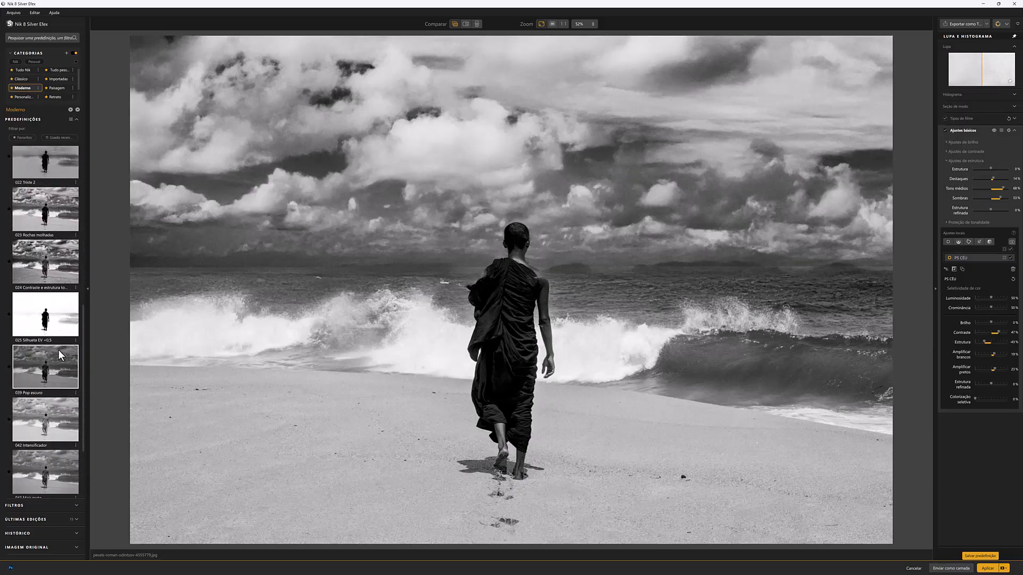
pyautogui.click(56, 375)
pyautogui.scroll(4, 54, 325)
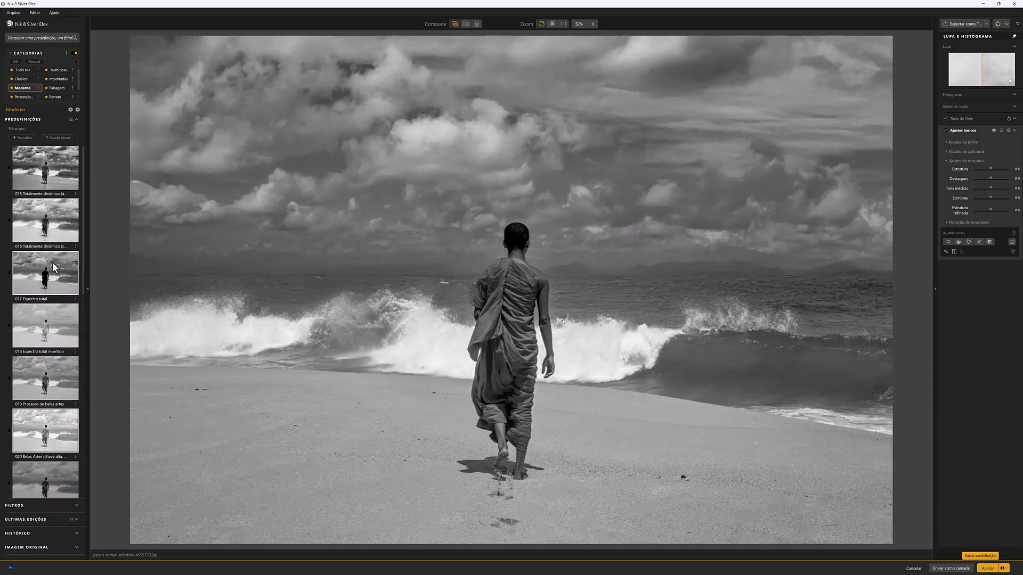
pyautogui.scroll(-3, 52, 270)
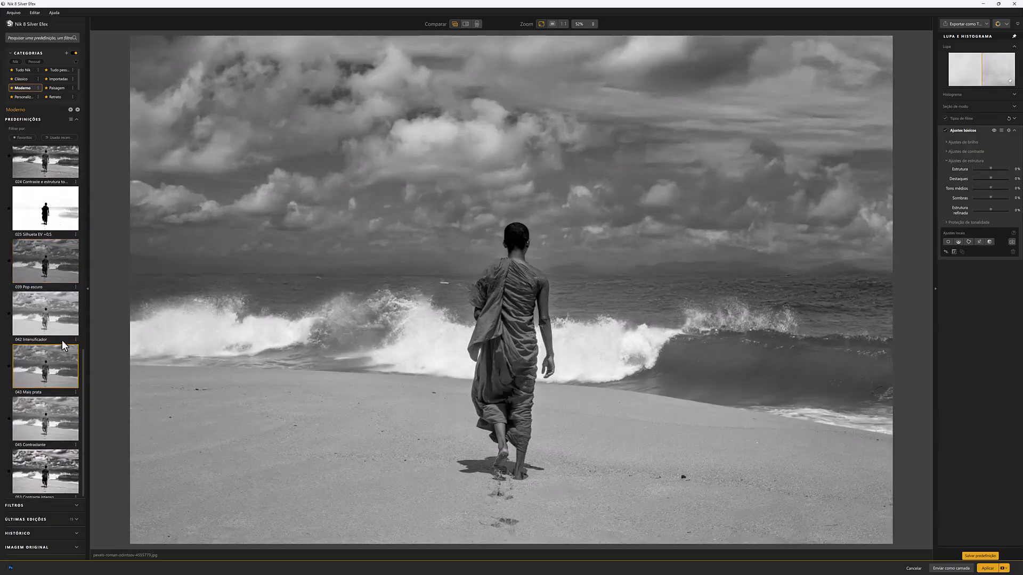
# Adjust brightness, contrast, whites and blacks through the imported PS MAR mask, and send the result to Photoshop as a layer
pyautogui.click(1012, 242)
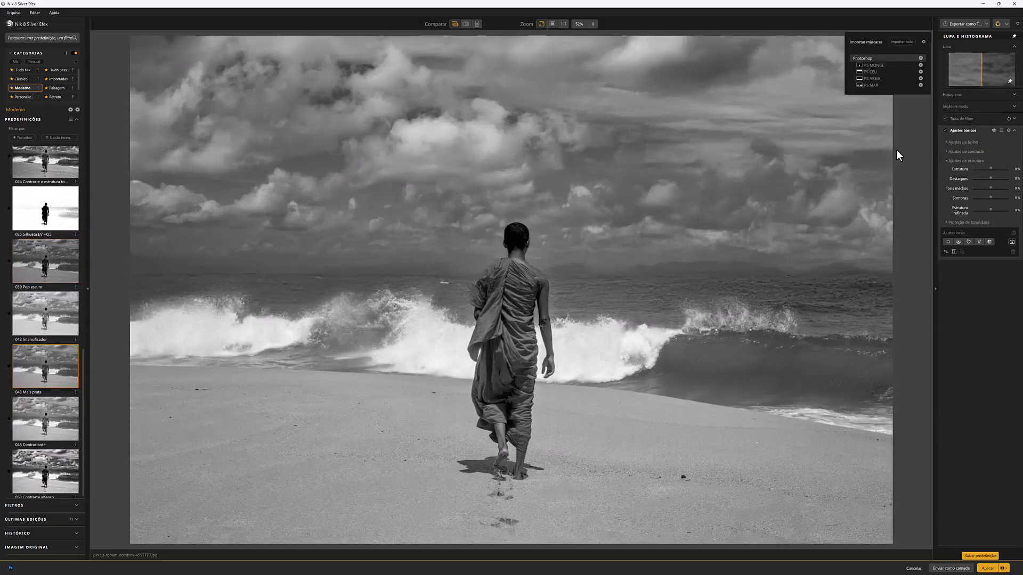
pyautogui.click(875, 85)
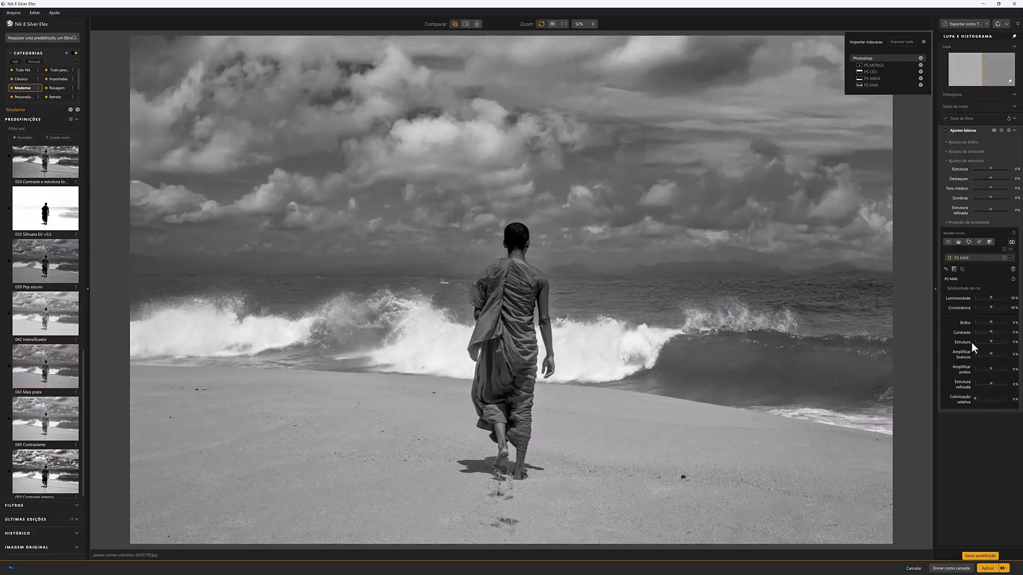
pyautogui.moveTo(990, 323); pyautogui.dragTo(993, 368)
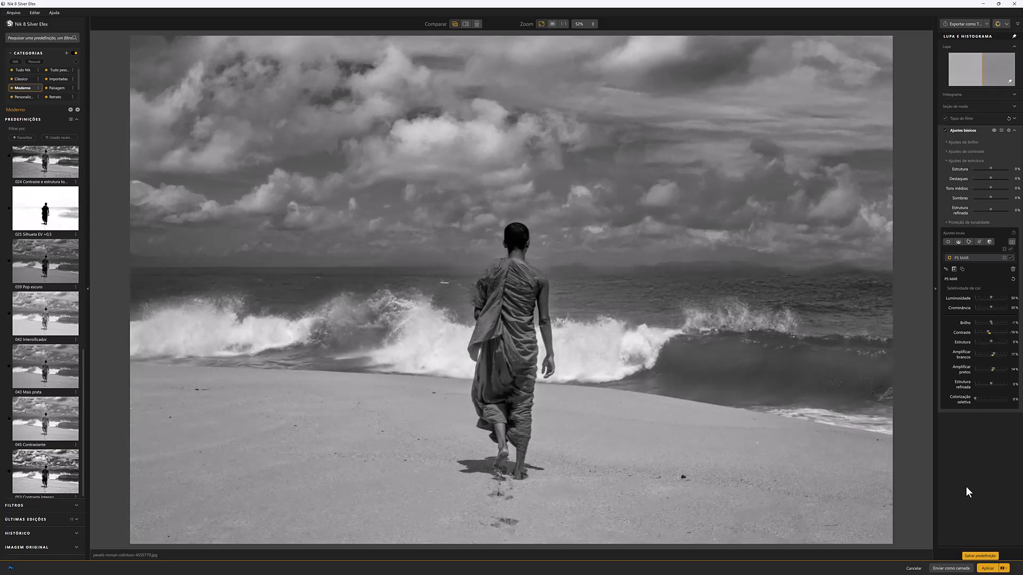
pyautogui.click(955, 570)
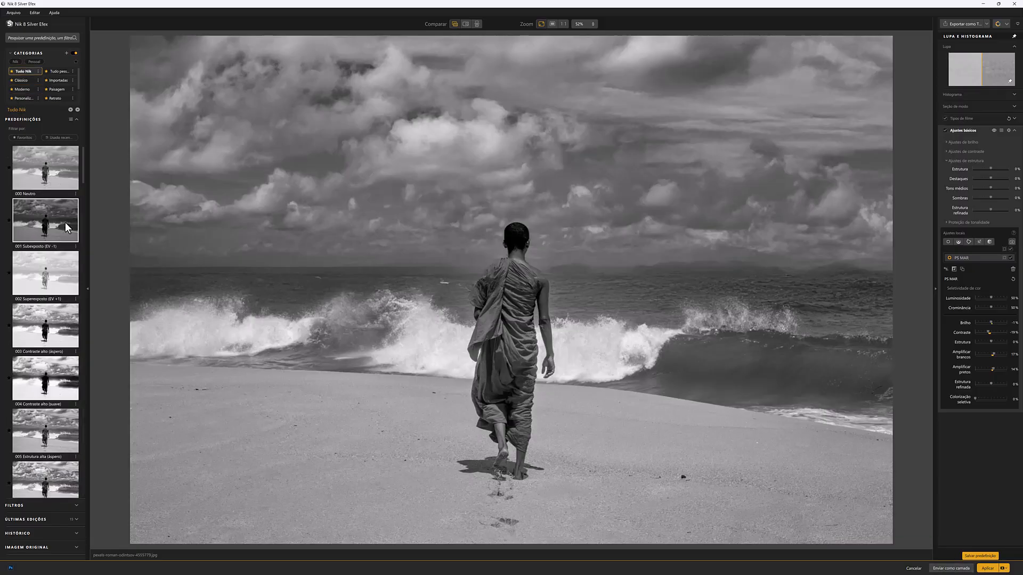
# Switch to the Tudo Nik preset category, compare 010 Chave baixa 2, and apply 009 Chave baixa 1
pyautogui.scroll(-10, 65, 223)
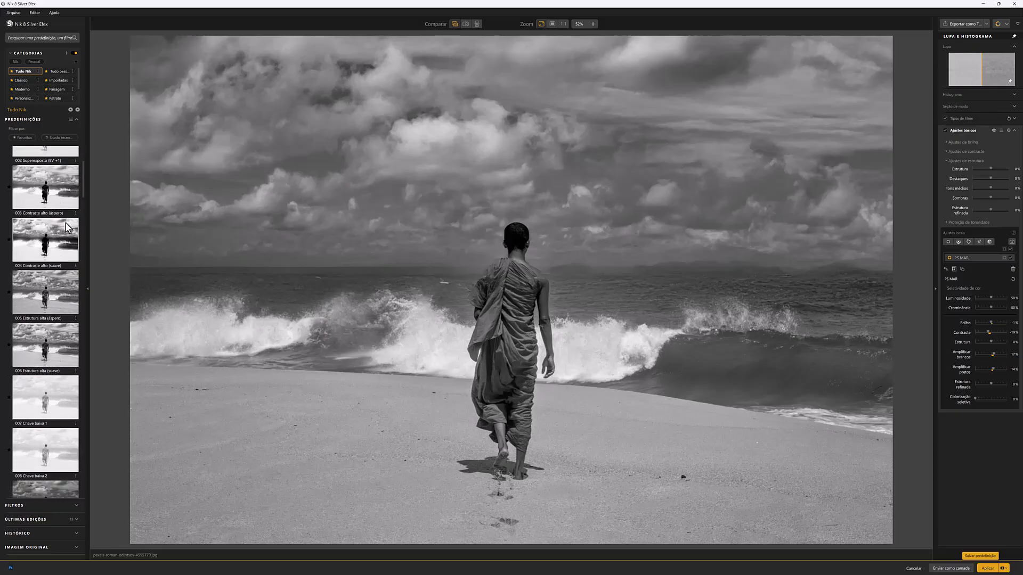
pyautogui.scroll(-1, 68, 228)
pyautogui.click(56, 252)
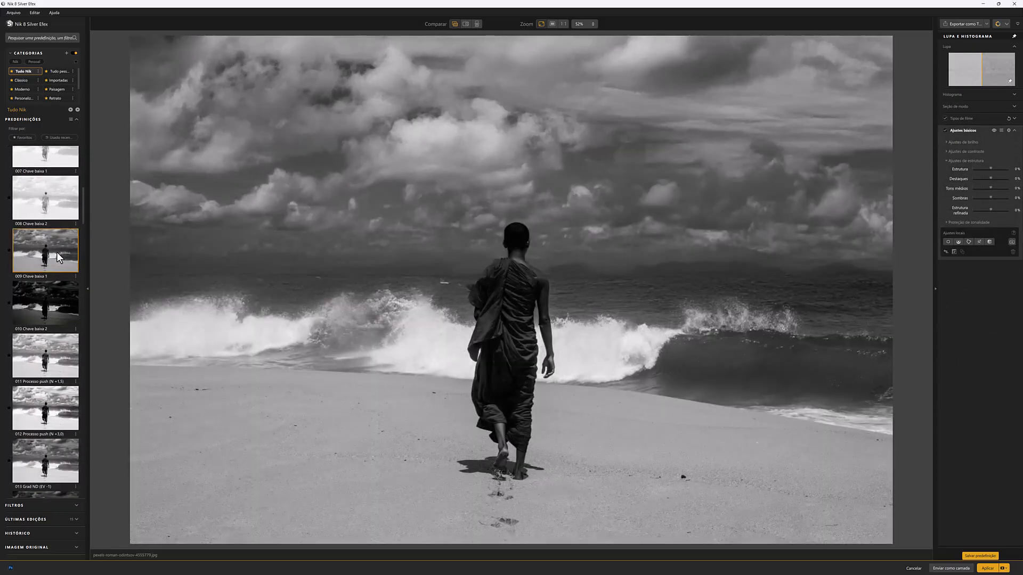
pyautogui.click(43, 297)
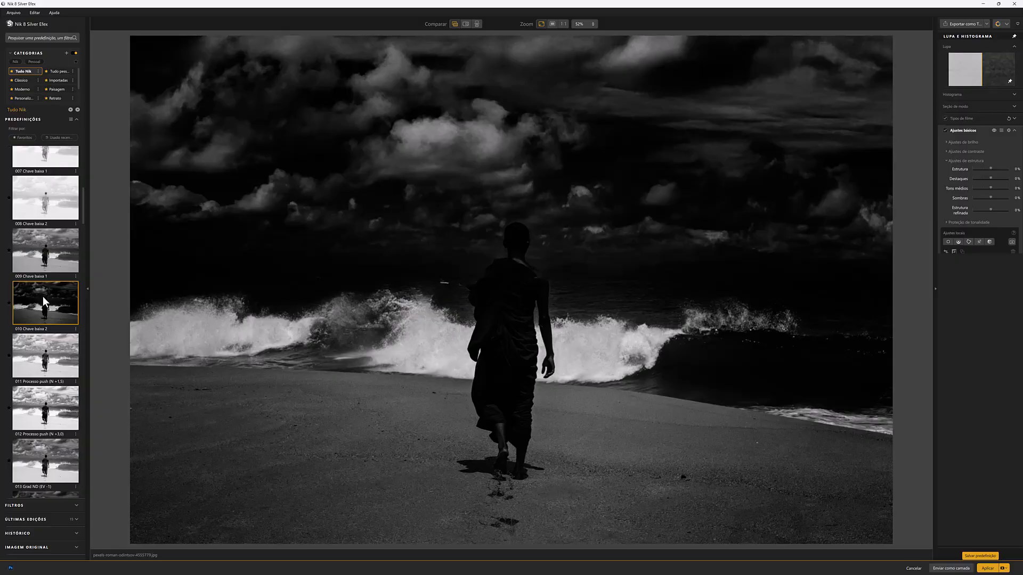
pyautogui.click(40, 261)
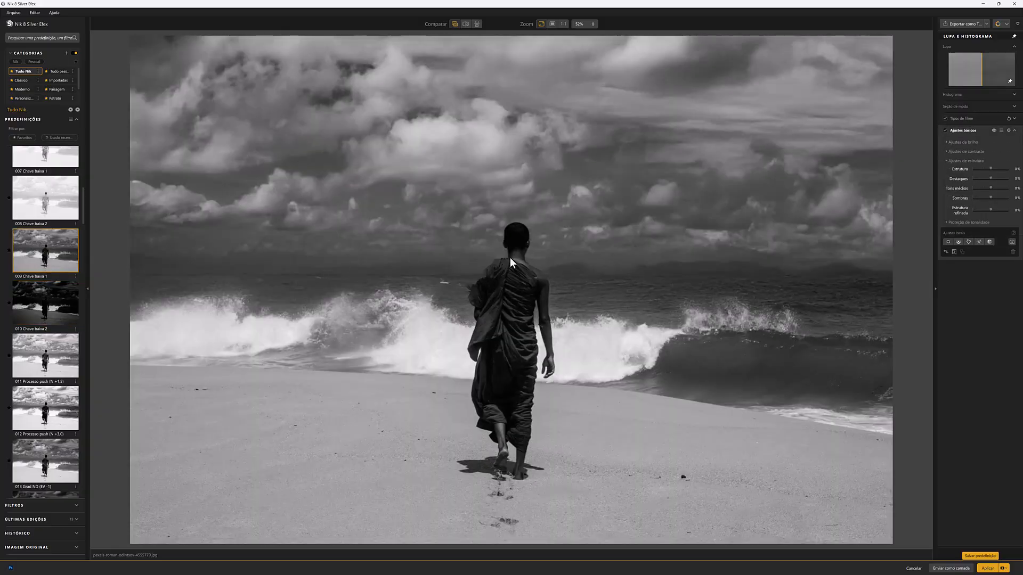
# Import the PS AREIA mask as a local adjustment and increase its structure
pyautogui.click(1012, 242)
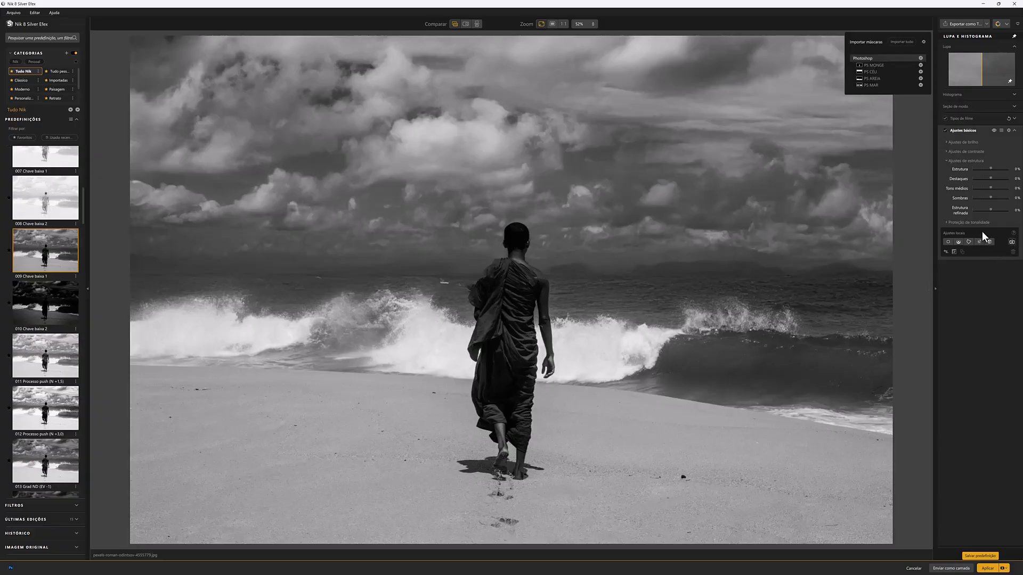
pyautogui.click(871, 78)
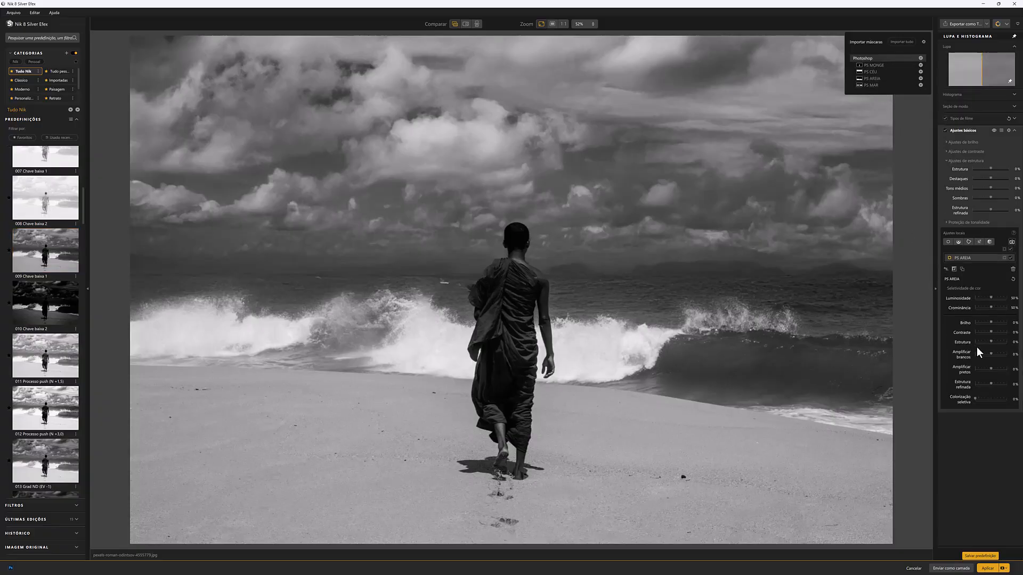
pyautogui.moveTo(990, 340); pyautogui.dragTo(995, 340)
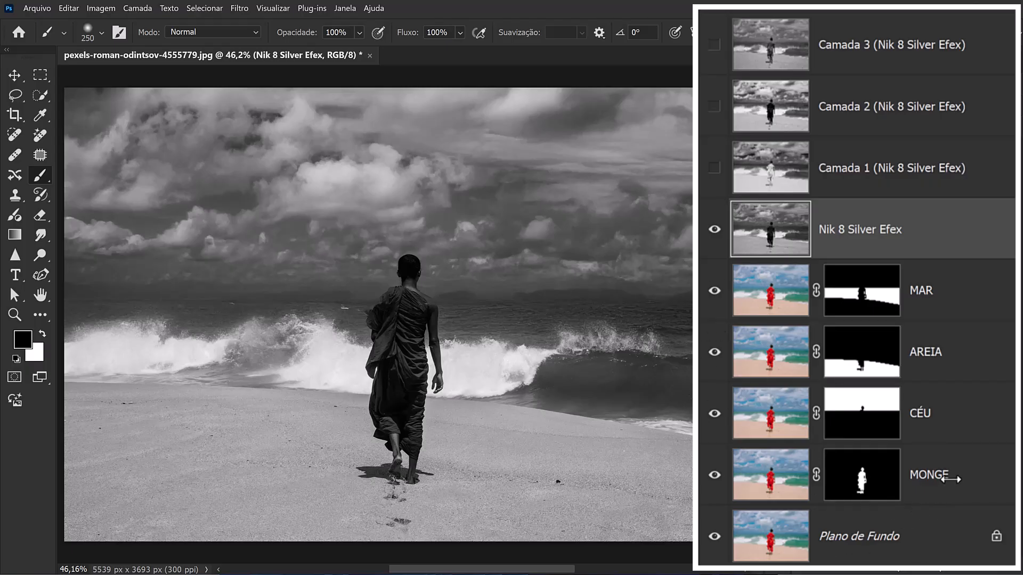
# In Photoshop, group the MONGE, CÉU, AREIA and MAR layers, hide the group and expand its contents
pyautogui.click(948, 484)
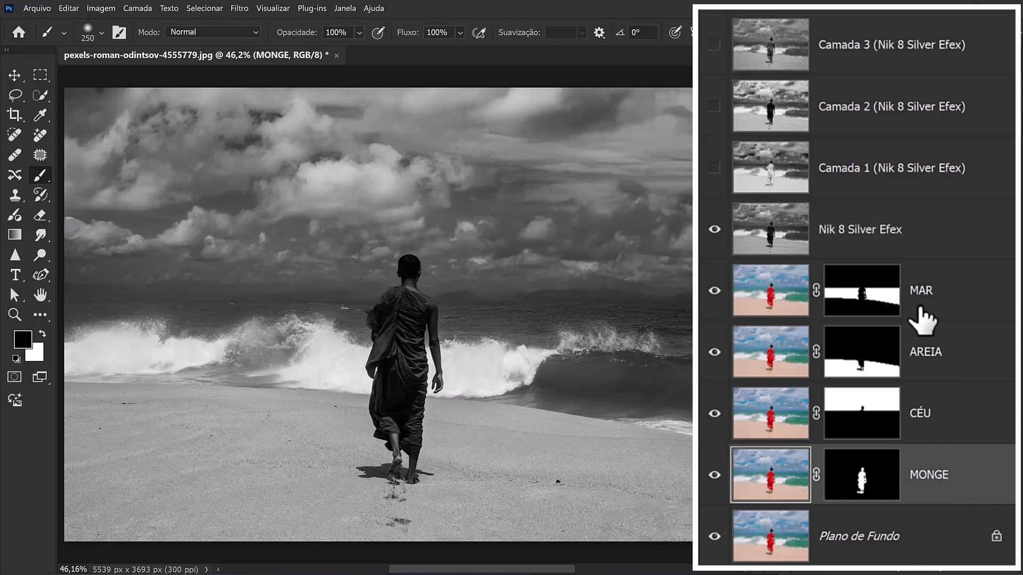
pyautogui.keyDown('shift'); pyautogui.click(922, 320); pyautogui.keyUp('shift')
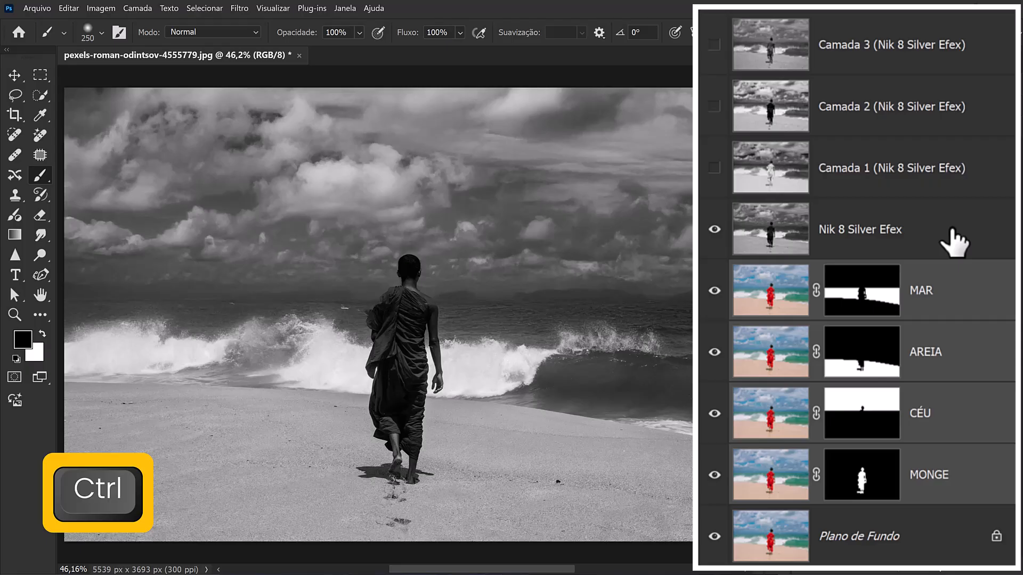
pyautogui.hotkey('ctrl', 'g')
pyautogui.click(714, 272)
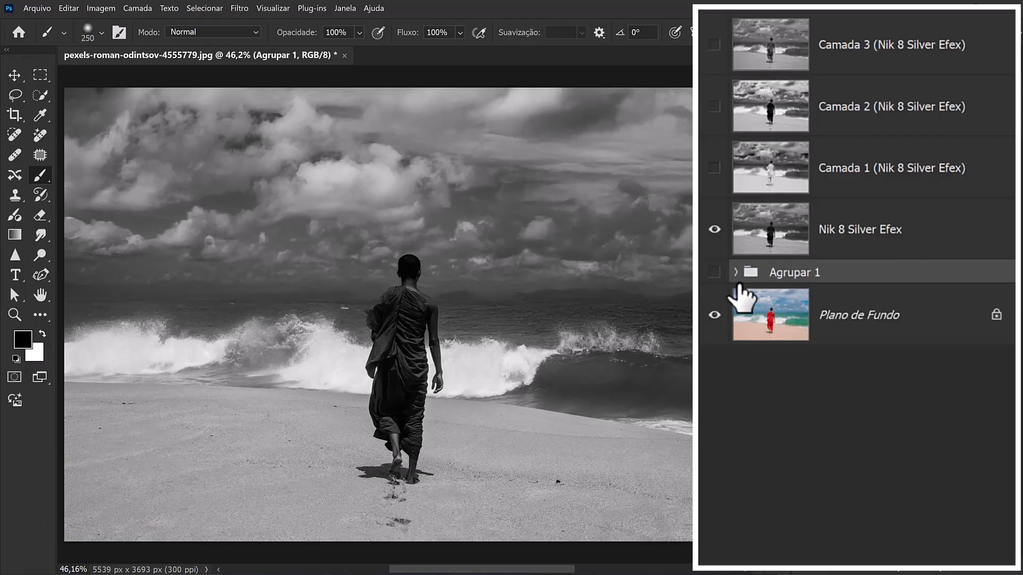
pyautogui.click(736, 272)
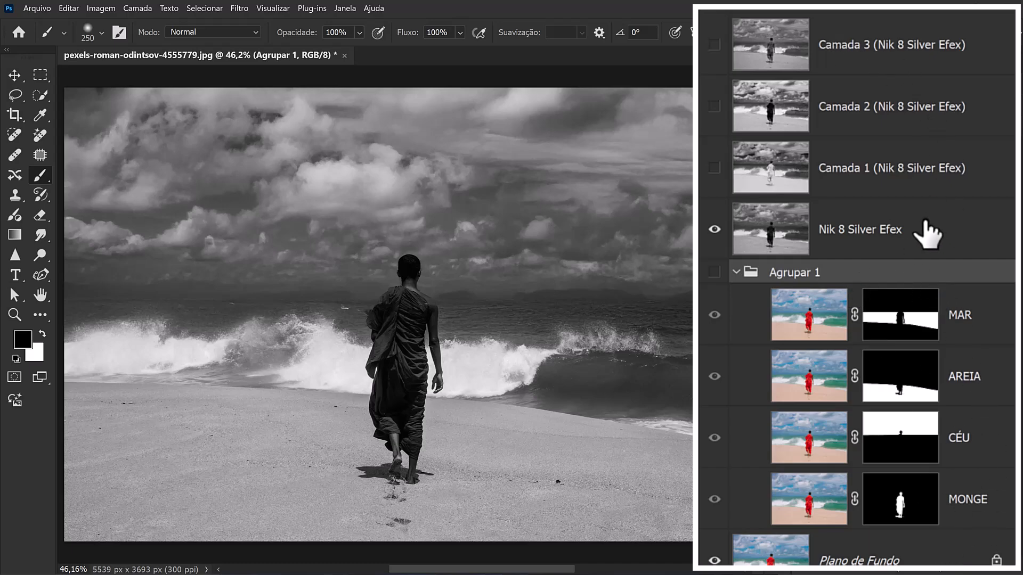
# Copy the AREIA layer's mask onto the Nik 8 Silver Efex layer
pyautogui.moveTo(927, 234); pyautogui.dragTo(529, 431)
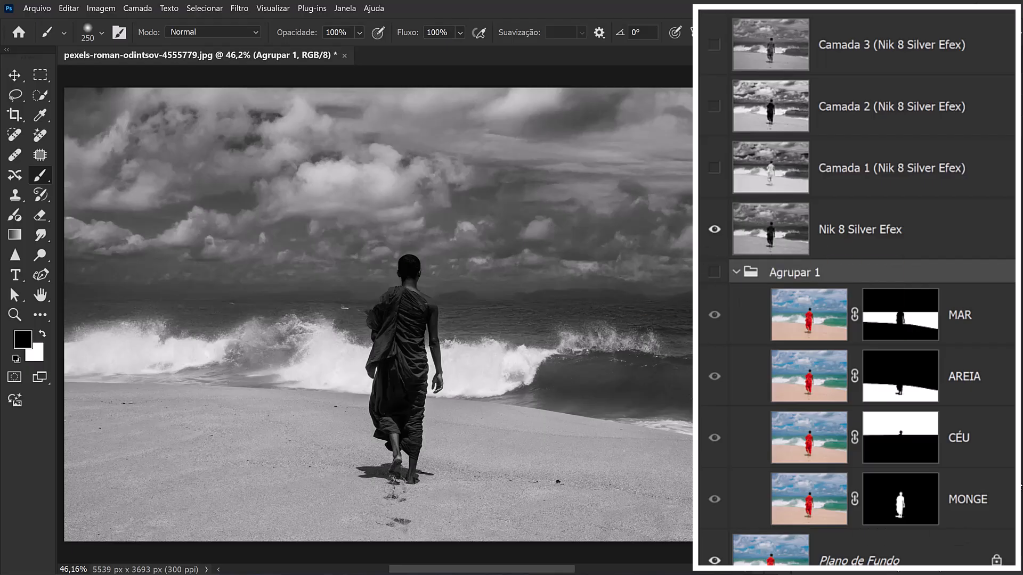
pyautogui.click(906, 397)
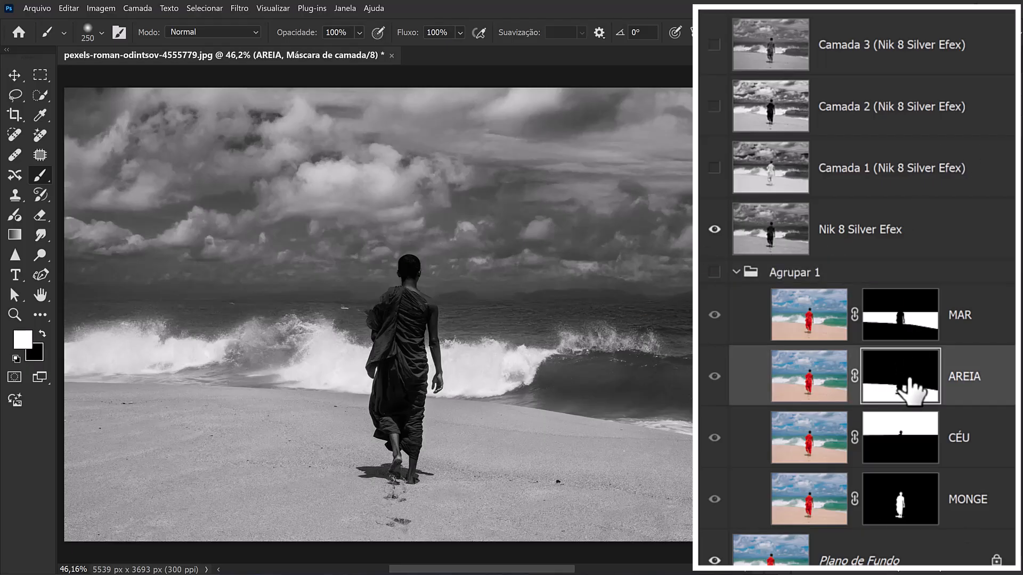
pyautogui.moveTo(909, 393); pyautogui.dragTo(909, 246)
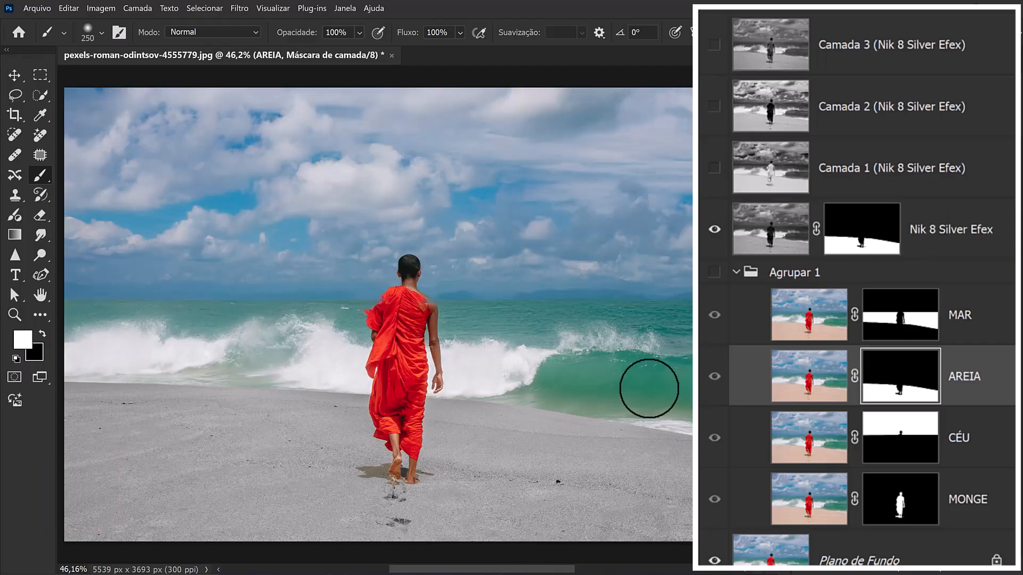
# Show the Camada 1 (Nik 8 Silver Efex) layer and copy the MONGE layer's mask onto it
pyautogui.click(715, 168)
pyautogui.click(822, 184)
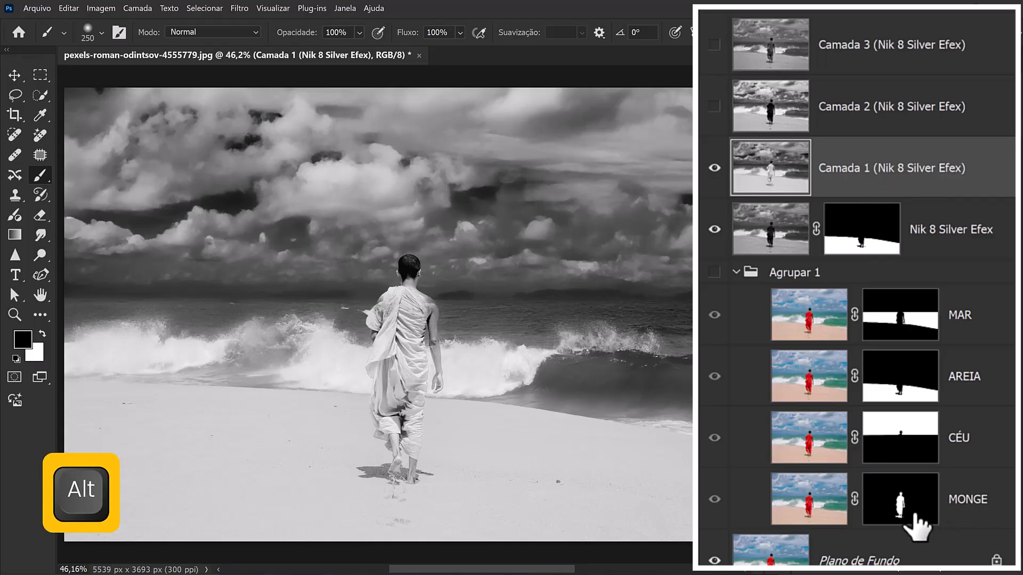
pyautogui.moveTo(916, 516); pyautogui.dragTo(875, 169)
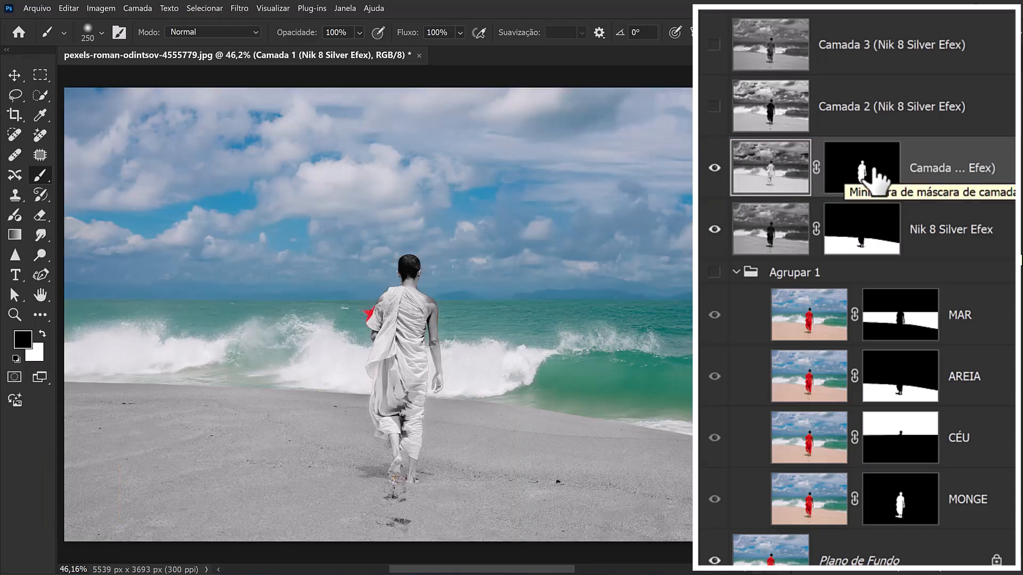
# Show the Camada 3 (Nik 8 Silver Efex) layer and copy the MAR layer's mask onto it
pyautogui.click(714, 46)
pyautogui.click(883, 50)
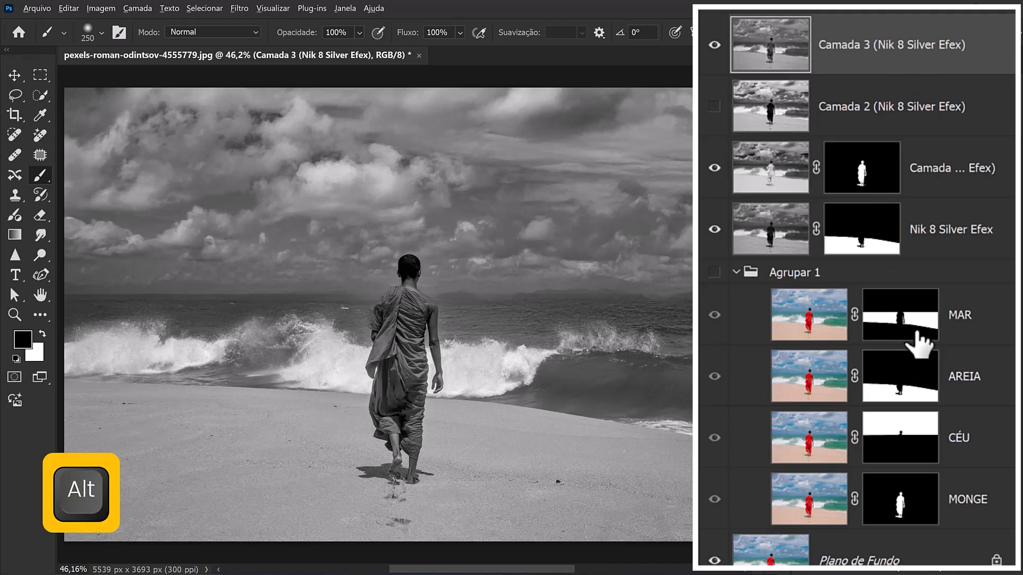
pyautogui.moveTo(916, 326); pyautogui.dragTo(905, 60)
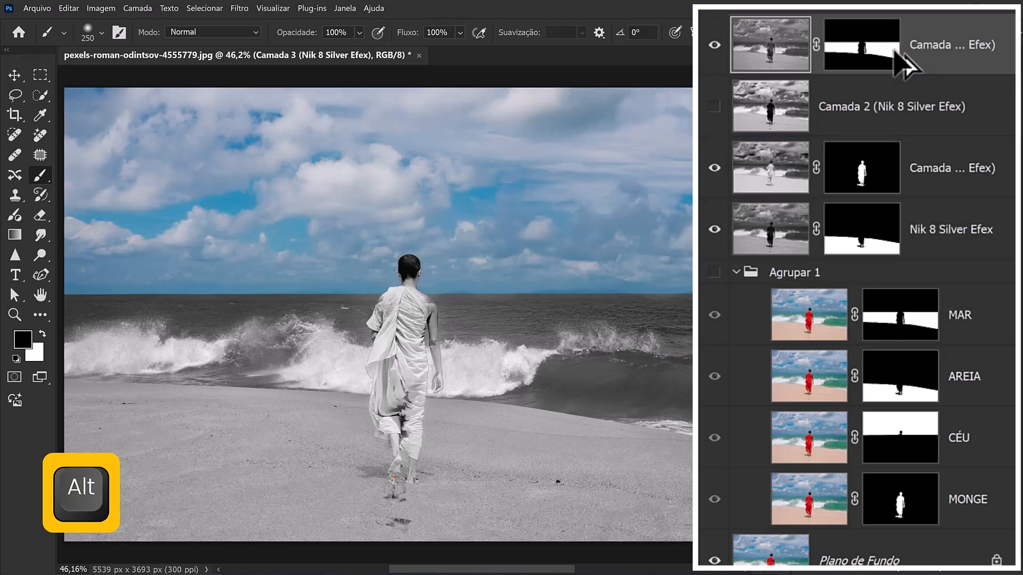
# Show the Camada 2 (Nik 8 Silver Efex) layer, copy the CÉU layer's mask onto it, and collapse the Agrupar 1 group
pyautogui.click(715, 106)
pyautogui.click(818, 120)
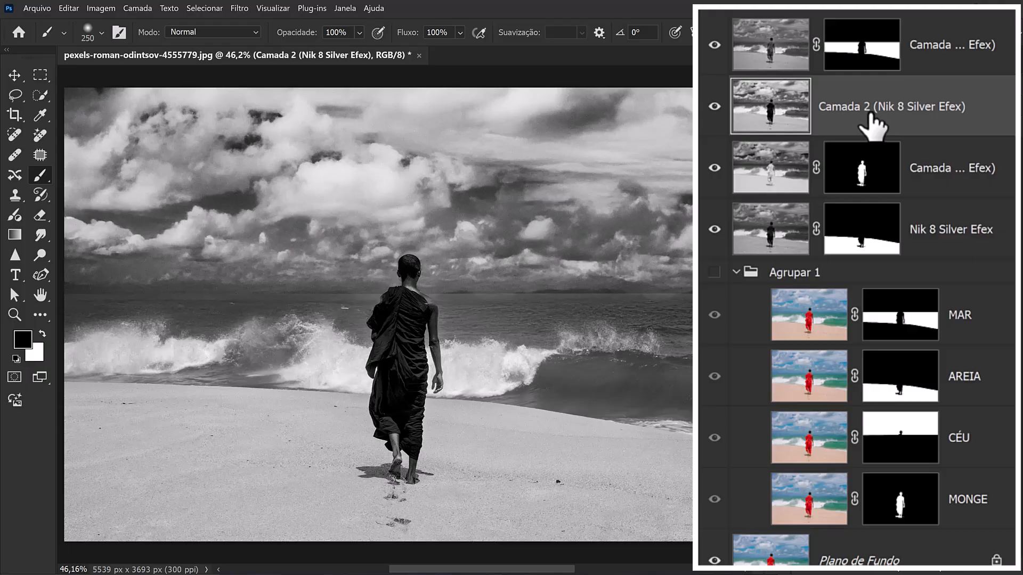
pyautogui.moveTo(900, 453); pyautogui.dragTo(871, 109)
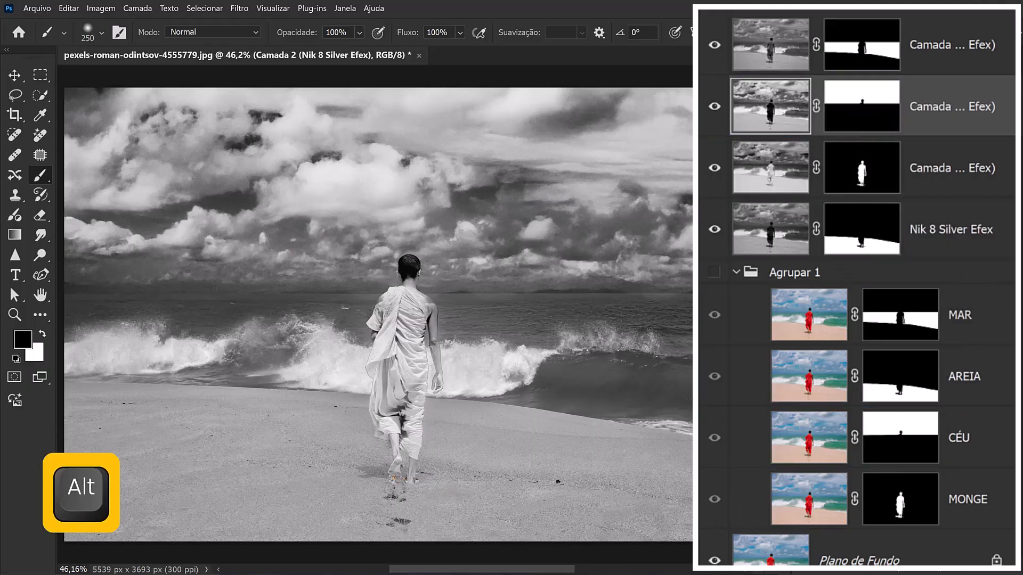
pyautogui.click(736, 272)
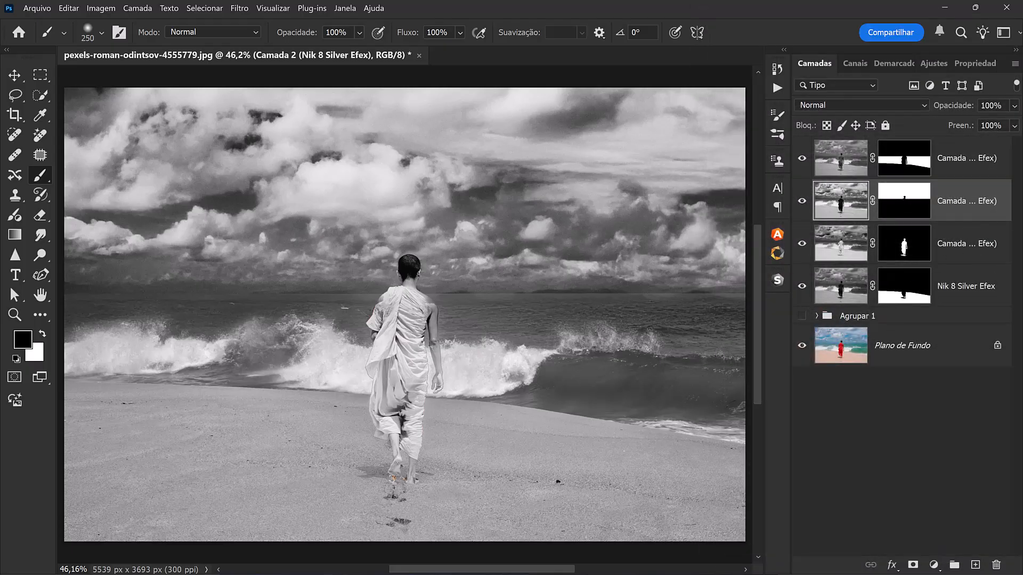
# Stamp all visible layers into a new layer above Camada 3 and open it in the Camera Raw filter
pyautogui.click(966, 171)
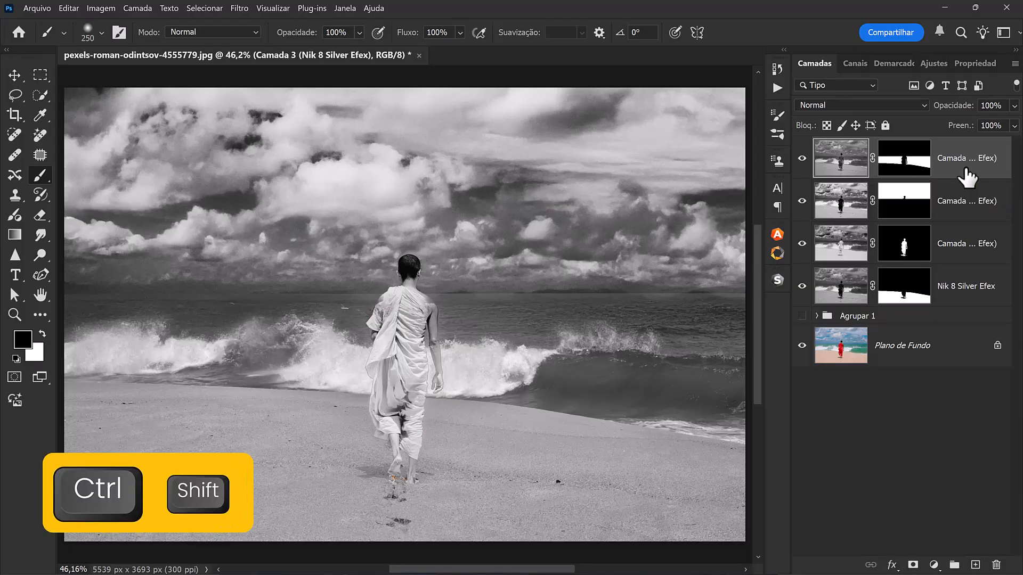
pyautogui.hotkey('ctrl', 'shift', 'alt', 'e')
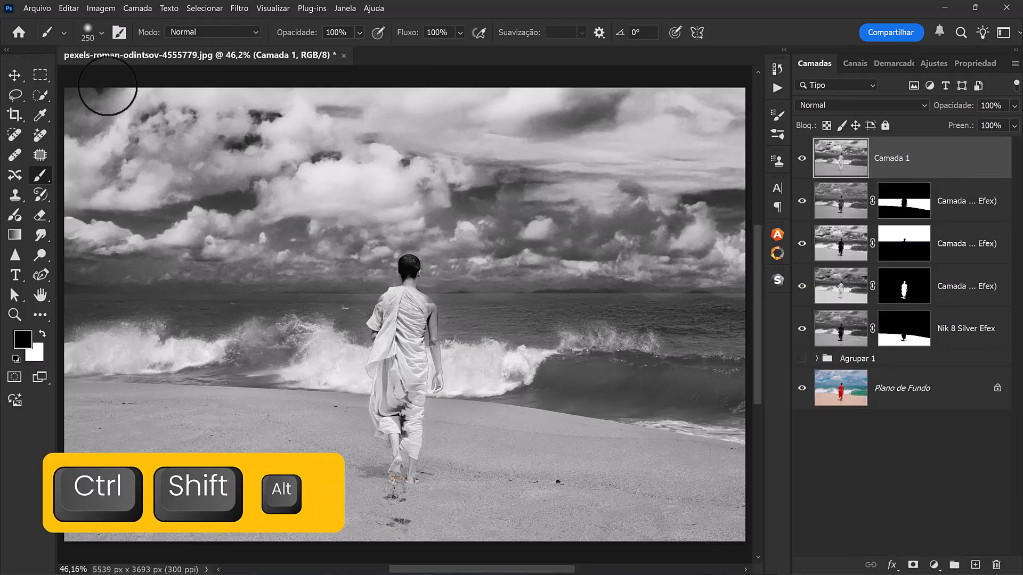
pyautogui.click(244, 15)
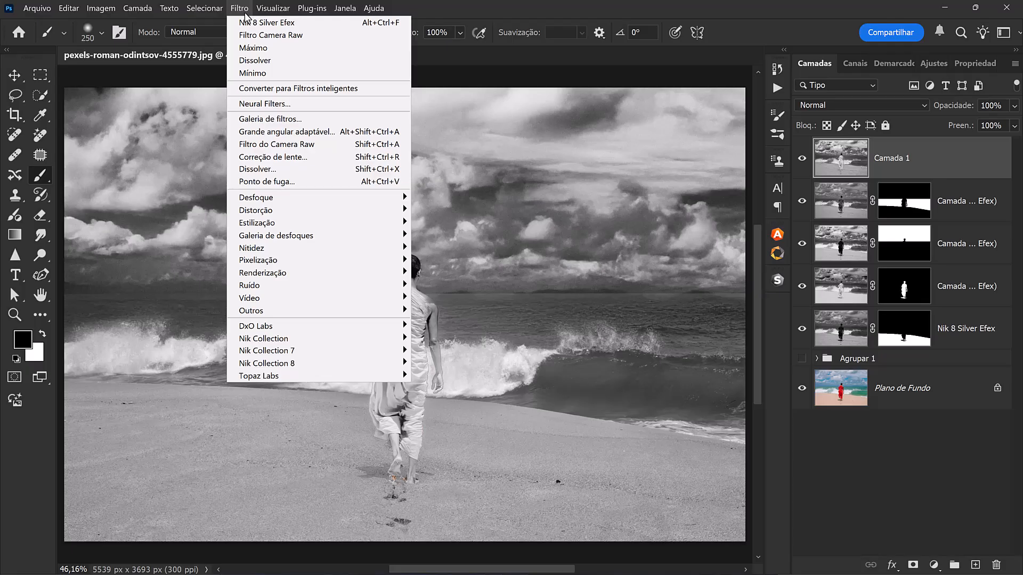
pyautogui.click(268, 148)
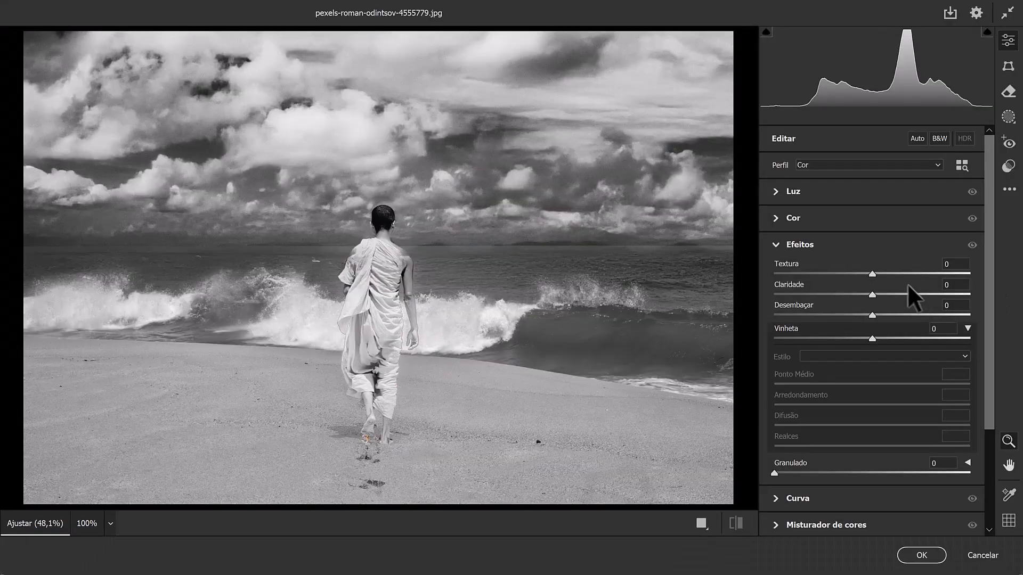
# Adjust the light settings in Camera Raw and set Clarity to +10, Dehaze to +9 and Vignette to -31
pyautogui.click(815, 192)
pyautogui.moveTo(871, 325); pyautogui.dragTo(796, 324)
pyautogui.moveTo(871, 305); pyautogui.dragTo(841, 339)
pyautogui.click(863, 383)
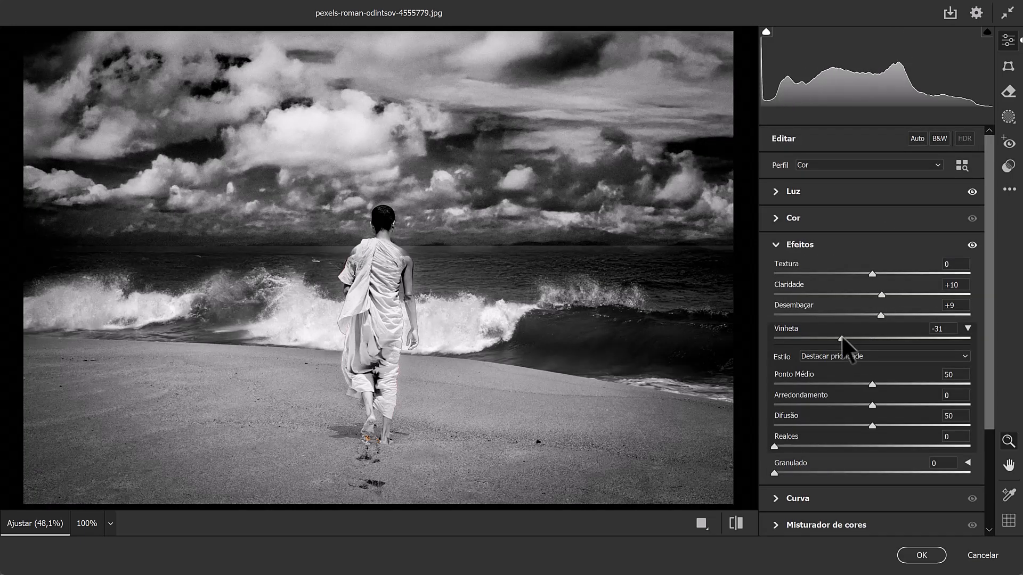
# Set the detail sharpening to 15 and apply the Camera Raw adjustments to the stamped layer
pyautogui.scroll(-5, 843, 340)
pyautogui.click(778, 449)
pyautogui.moveTo(775, 229); pyautogui.dragTo(793, 229)
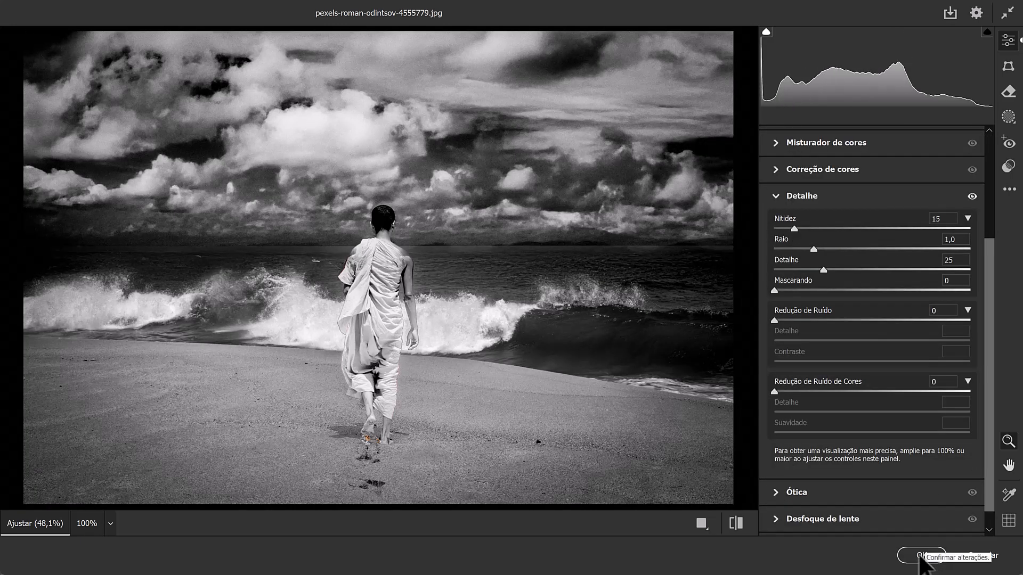
pyautogui.click(929, 555)
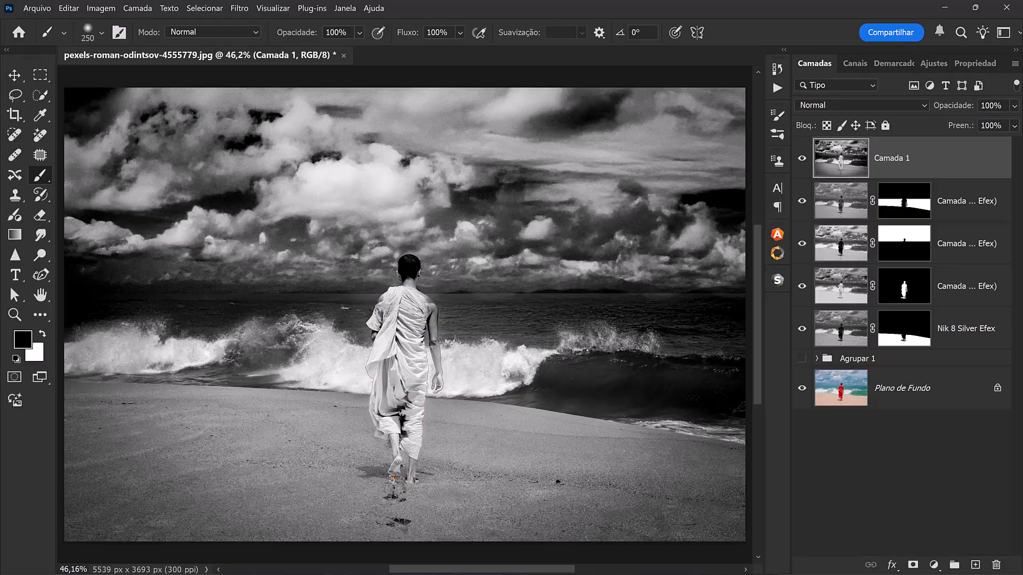
# Compare the finished black-and-white image with the original by isolating the Plano de Fundo layer and restoring the other layers
pyautogui.press('alt')
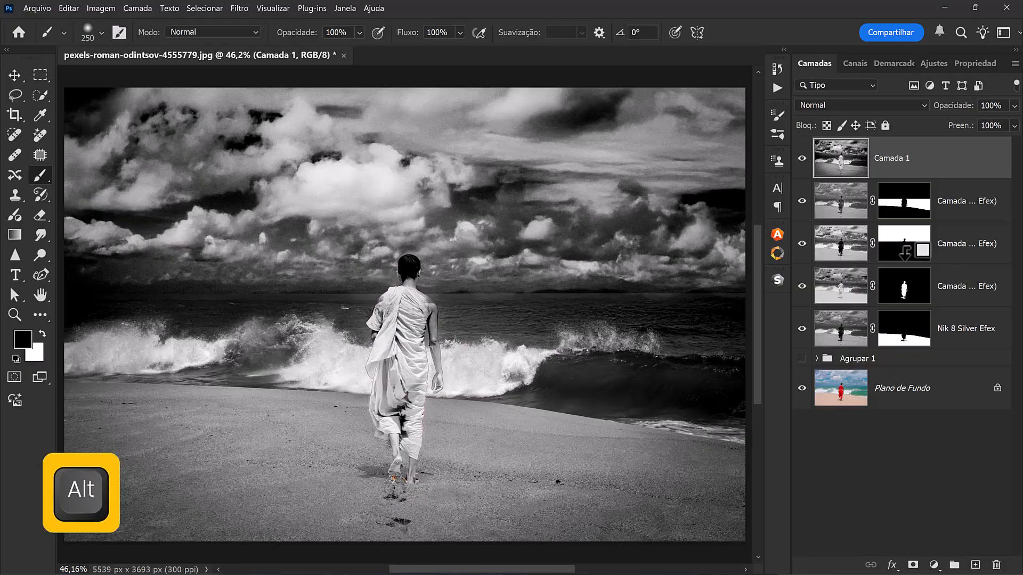
pyautogui.keyDown('alt'); pyautogui.click(802, 389); pyautogui.keyUp('alt')
pyautogui.keyDown('alt'); pyautogui.click(802, 388); pyautogui.keyUp('alt')
pyautogui.keyDown('alt'); pyautogui.click(802, 388); pyautogui.keyUp('alt')
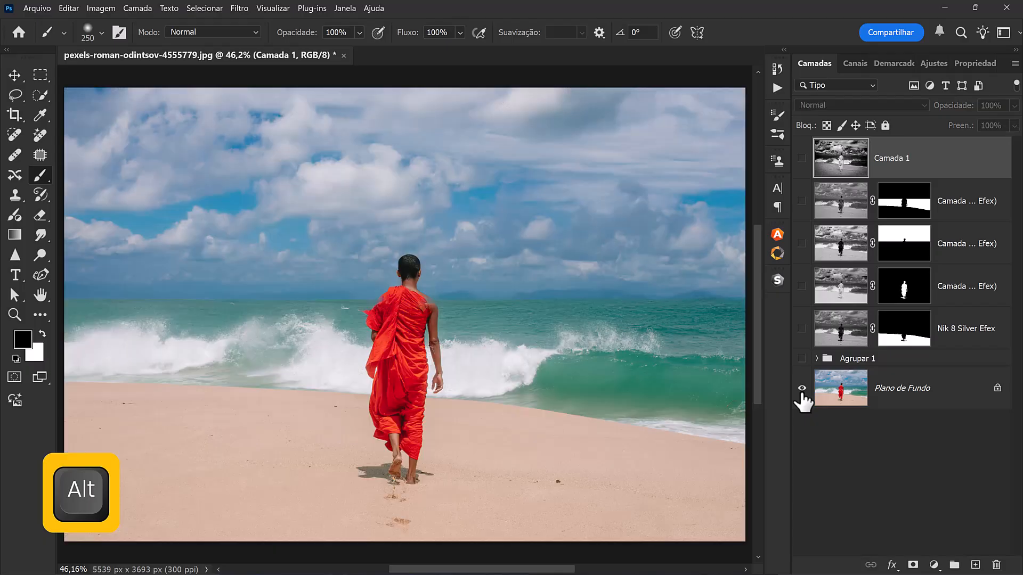
pyautogui.keyDown('alt'); pyautogui.click(802, 388); pyautogui.keyUp('alt')
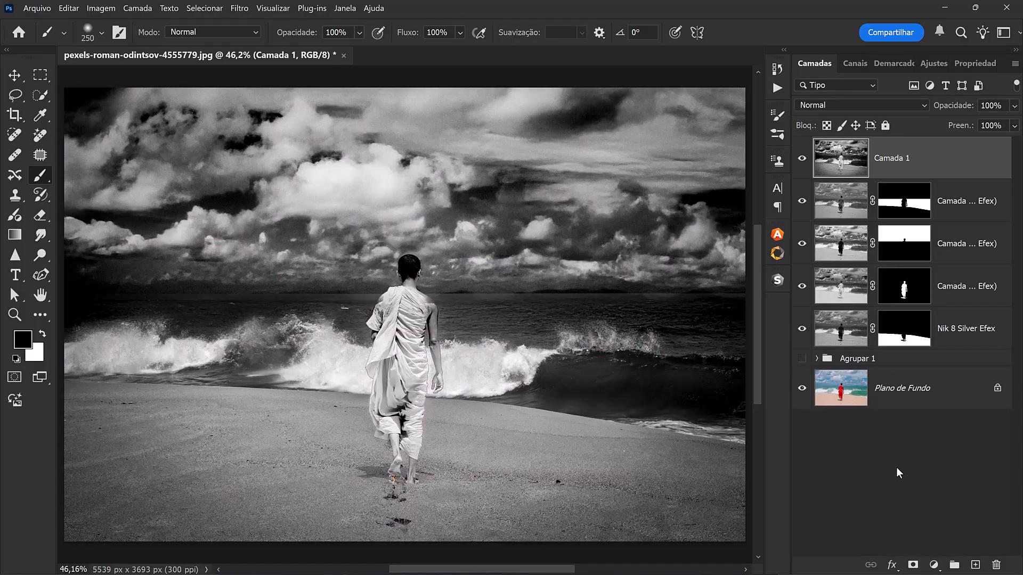
pyautogui.press('alt')
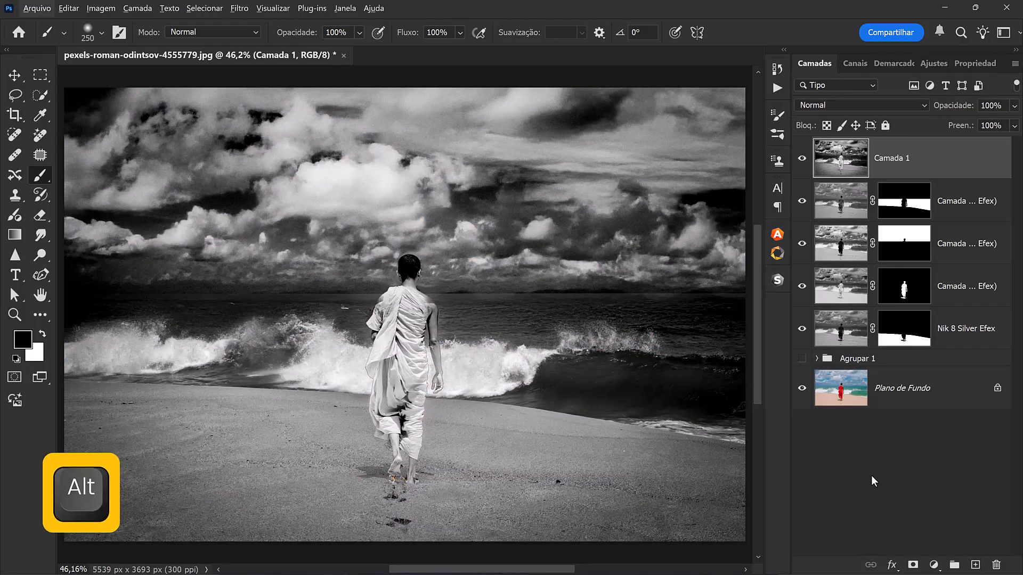